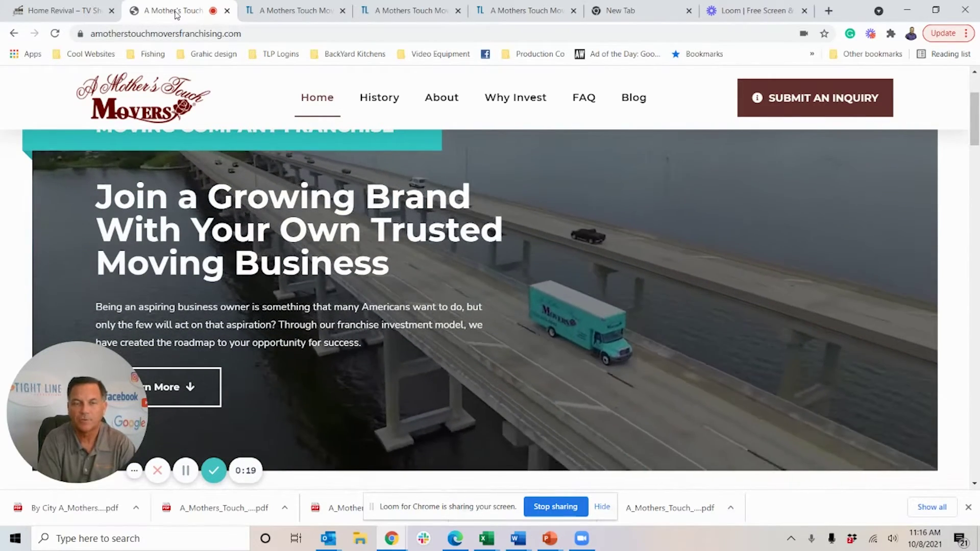
Step: Drag across the franchising homepage banner to highlight its content
left_click_drag(108, 385, 737, 383)
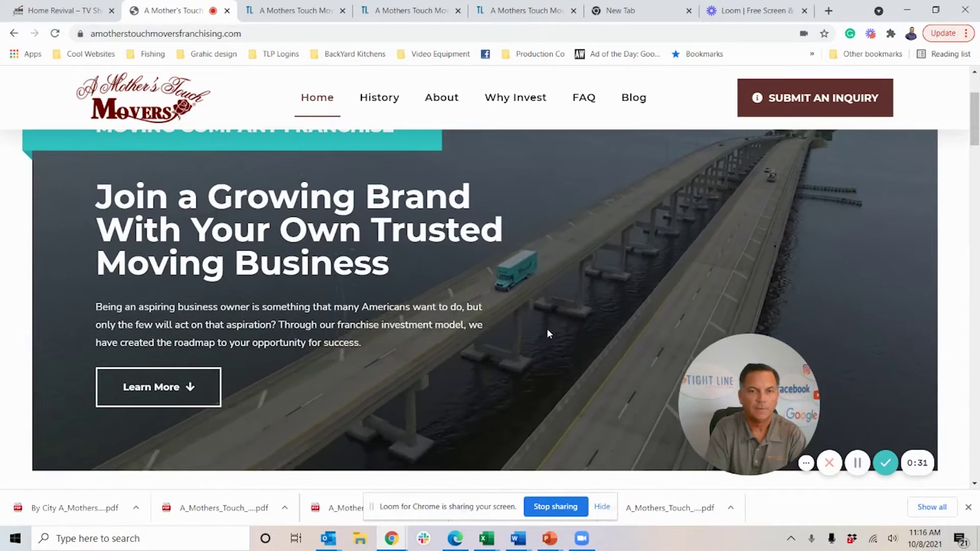
scroll(547, 329, "down", 5)
scroll(547, 329, "down", 3)
scroll(547, 329, "up", 5)
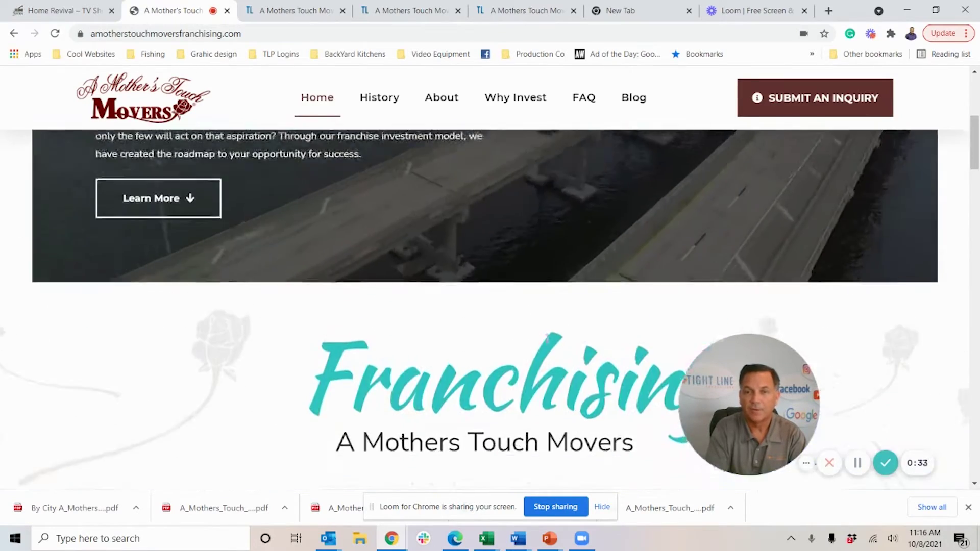
scroll(546, 338, "up", 5)
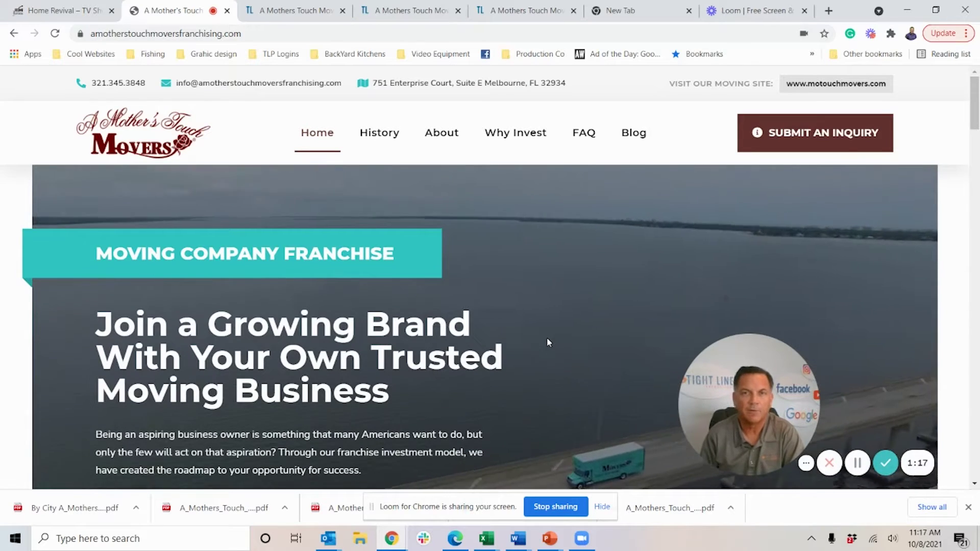
scroll(552, 336, "down", 4)
scroll(551, 336, "up", 4)
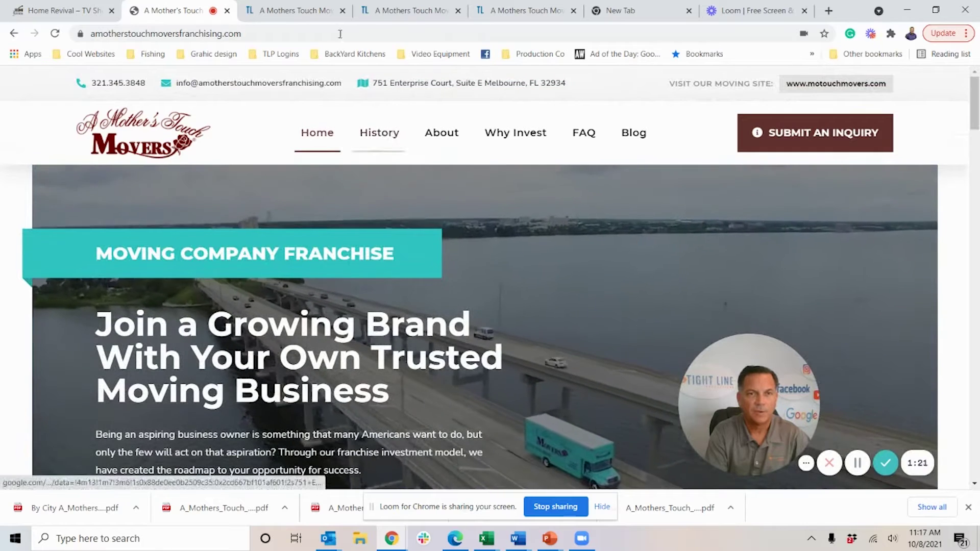
left_click(295, 10)
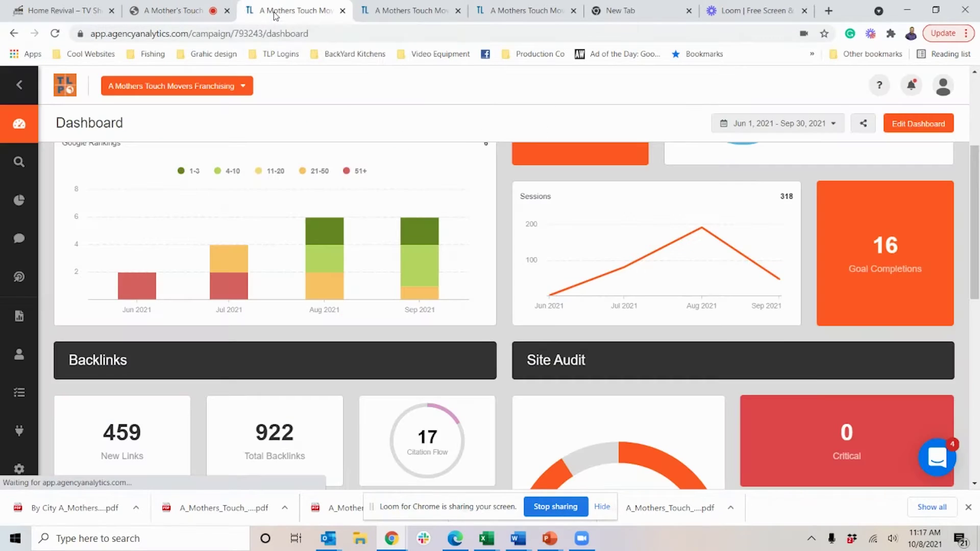
scroll(444, 268, "up", 3)
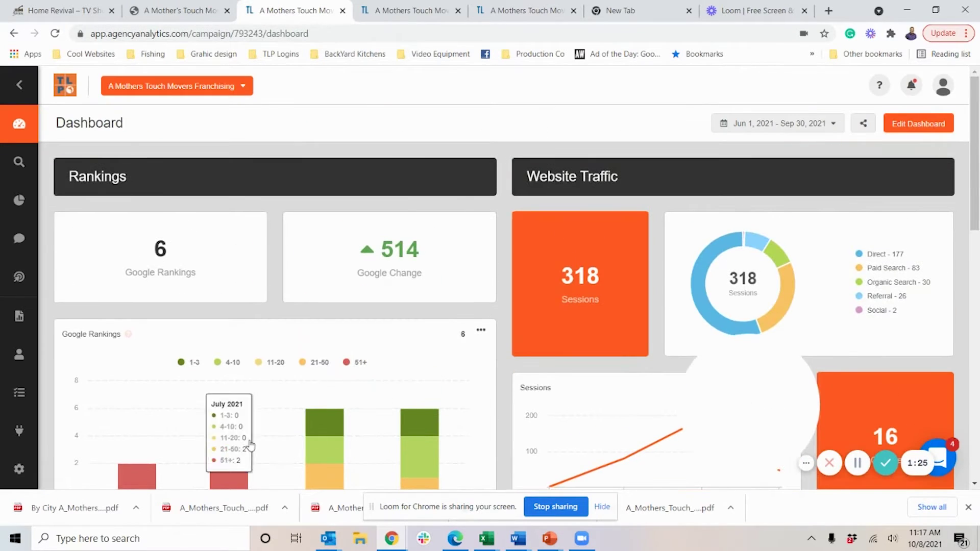
scroll(251, 444, "down", 2)
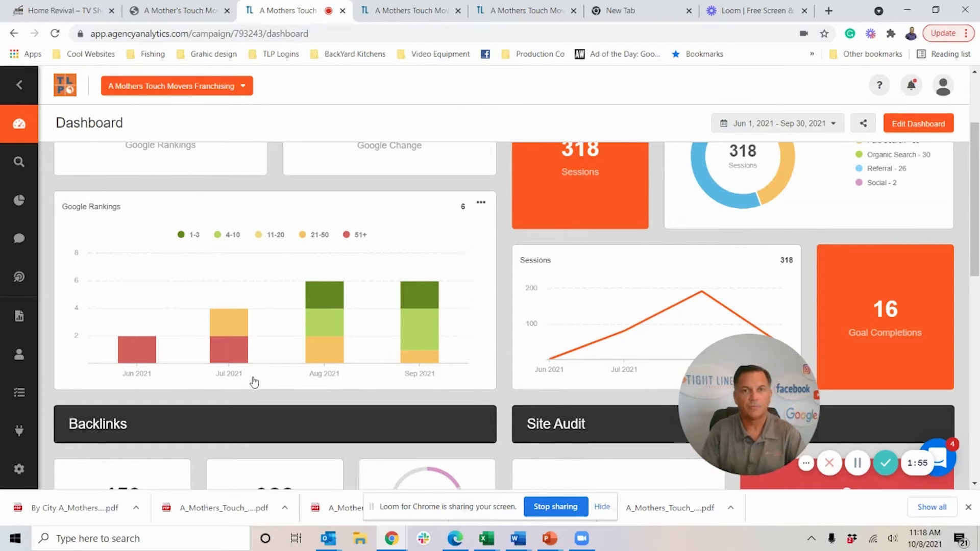
scroll(254, 381, "up", 1)
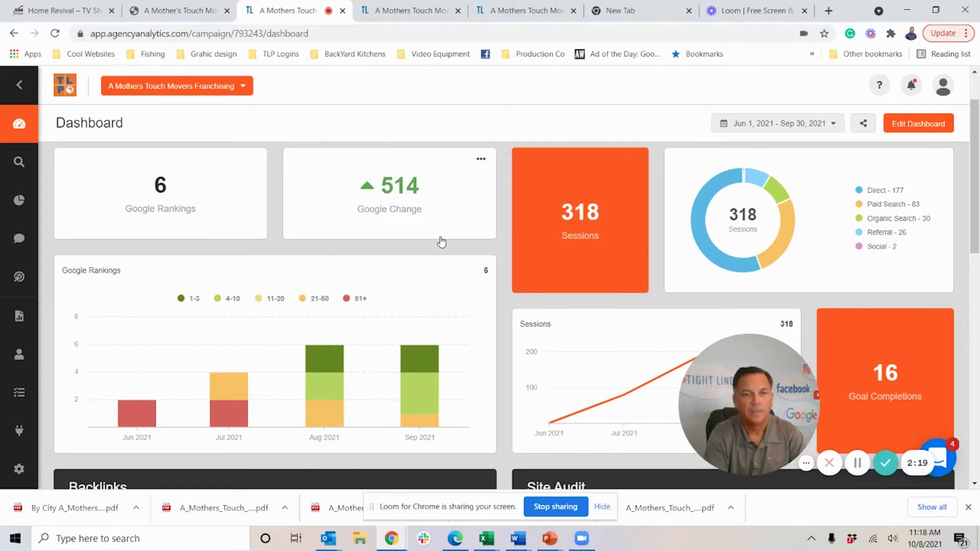
scroll(441, 241, "down", 1)
scroll(441, 241, "down", 1)
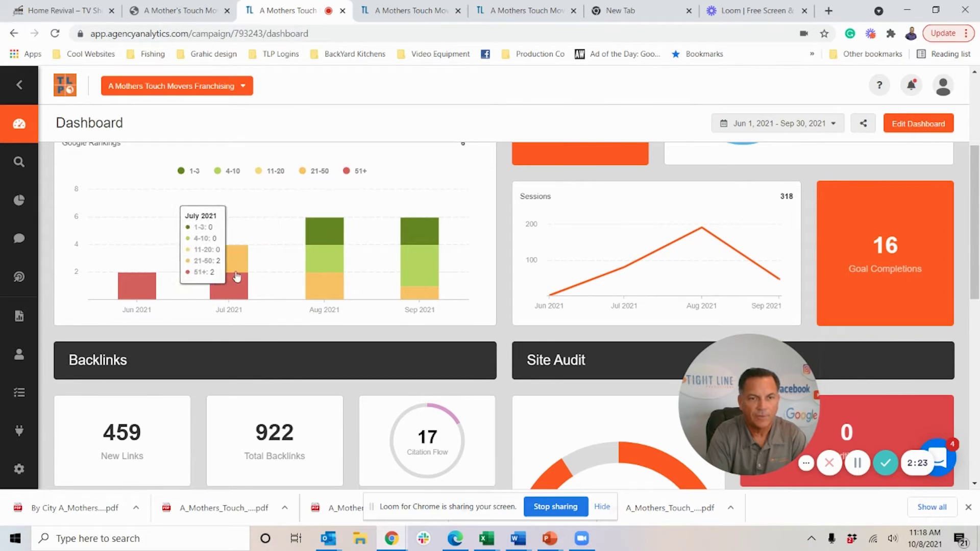
mouse_move(420, 386)
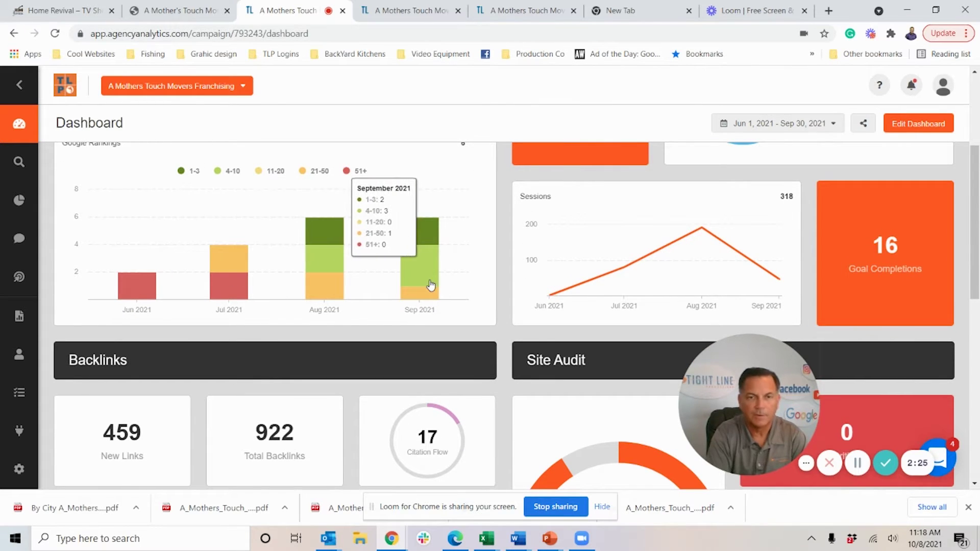
scroll(431, 285, "down", 2)
scroll(431, 285, "up", 2)
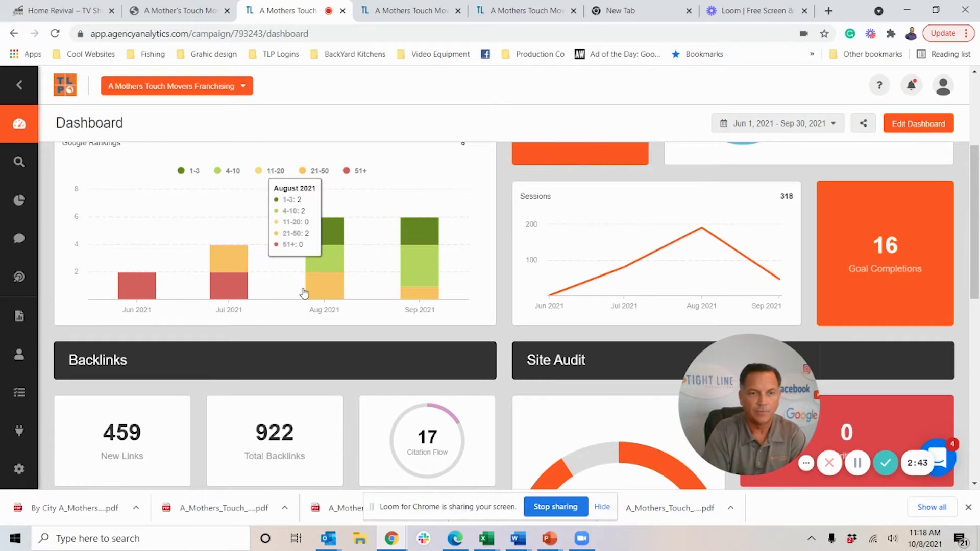
scroll(304, 292, "down", 3)
scroll(240, 368, "down", 3)
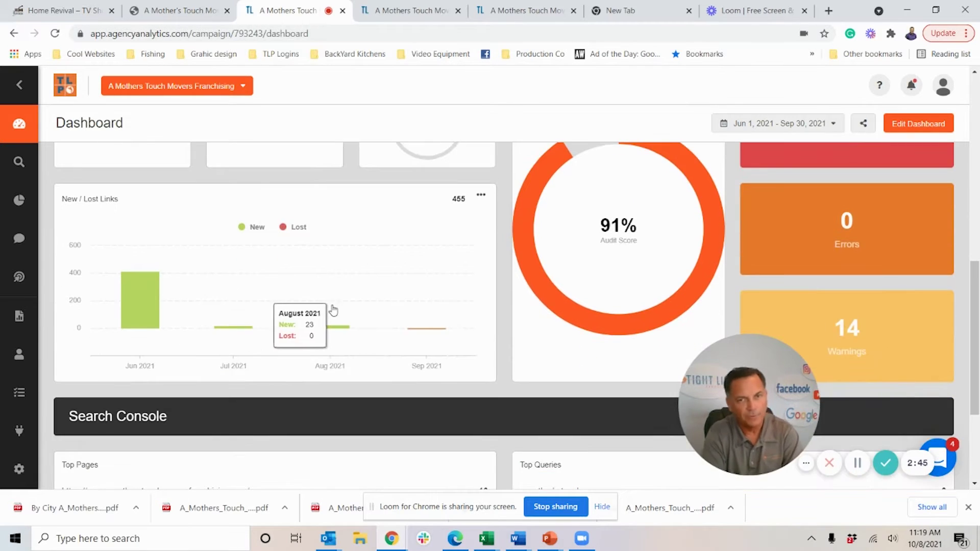
scroll(329, 307, "up", 3)
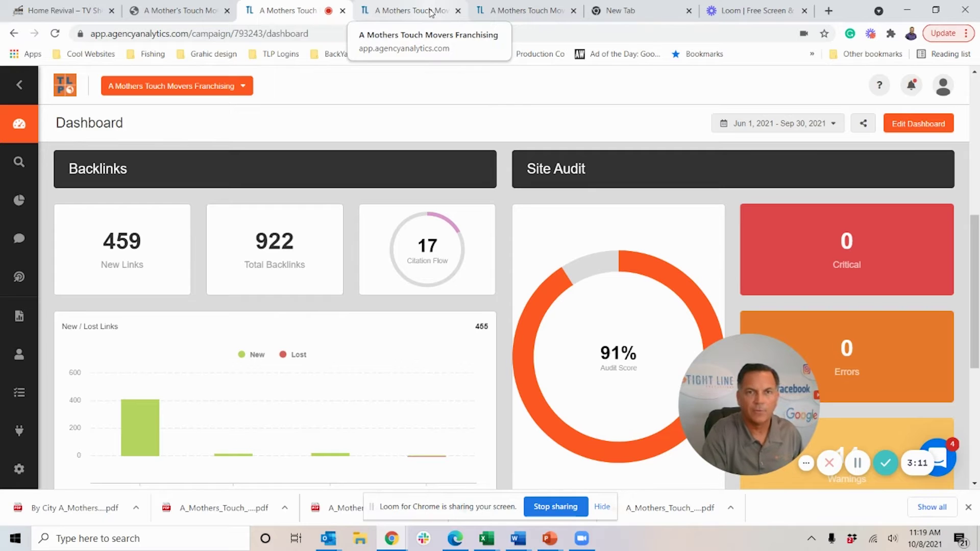
Step: Switch to the Google Analytics 4 Audience report showing 323 sessions and 266 users
left_click(407, 11)
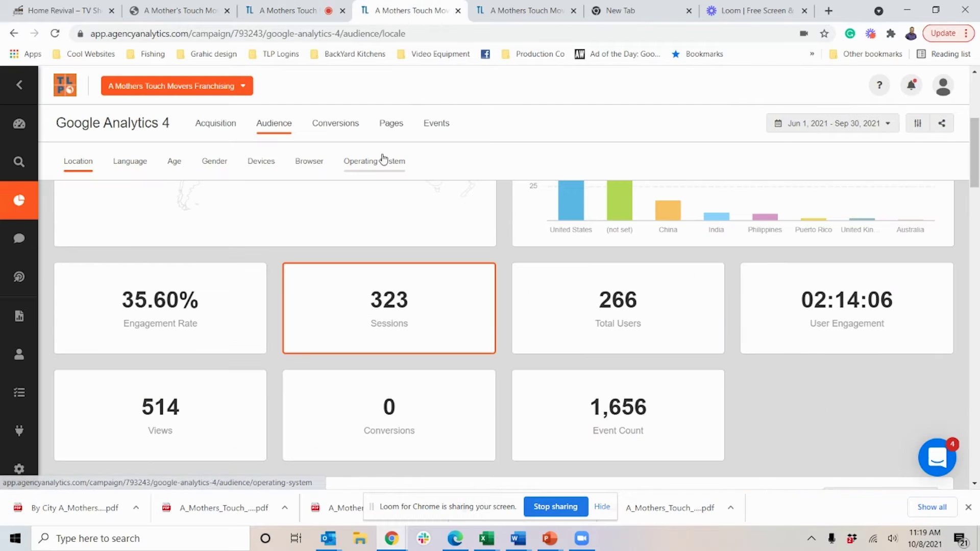
scroll(385, 159, "down", 3)
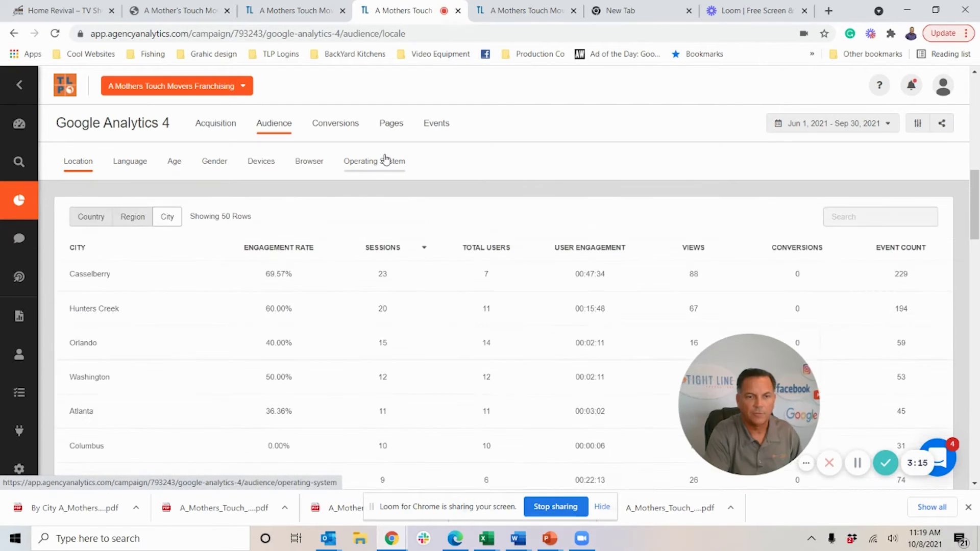
scroll(386, 159, "up", 5)
Step: View the Rankings report of 14 franchise keywords, then return to the GA4 Audience city table
left_click(528, 10)
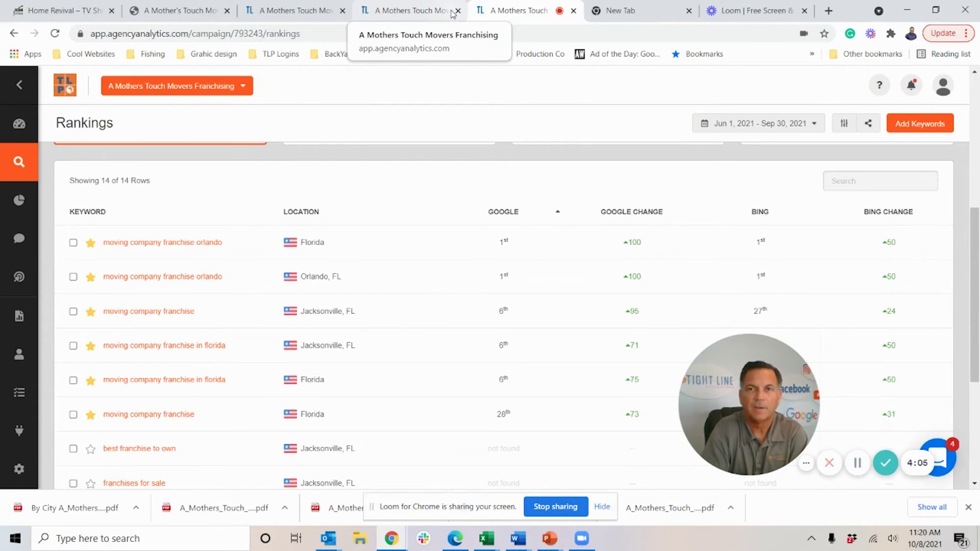
left_click(406, 11)
scroll(449, 105, "down", 5)
scroll(450, 104, "down", 3)
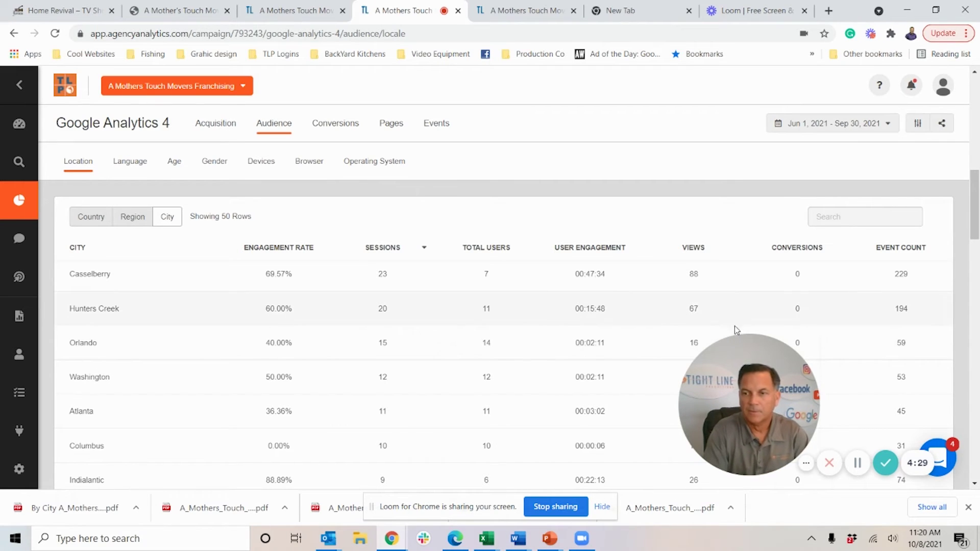
Step: Highlight the city table, then switch to the Home Revival TV show website
mouse_move(742, 405)
left_mouse_down()
mouse_move(446, 196)
mouse_move(435, 205)
left_mouse_up()
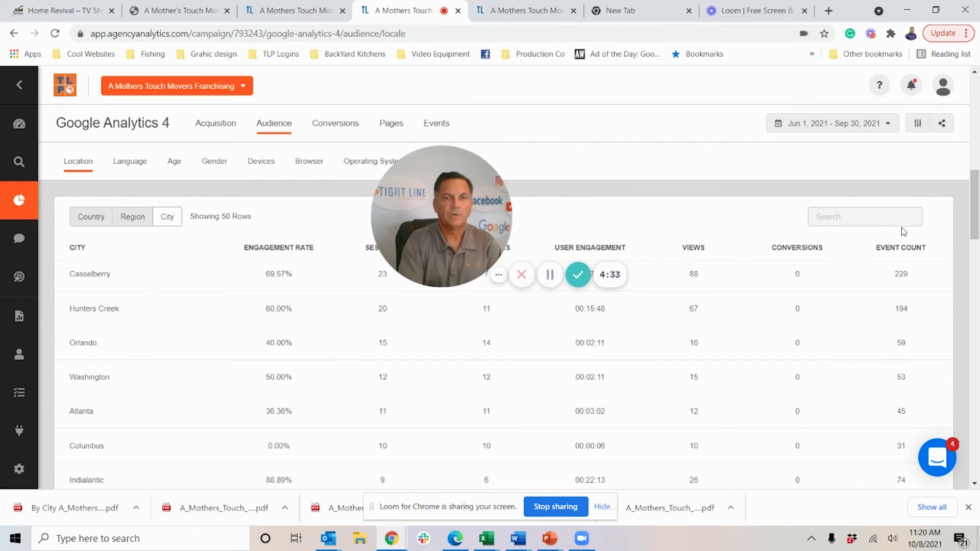
left_click_drag(423, 215, 506, 177)
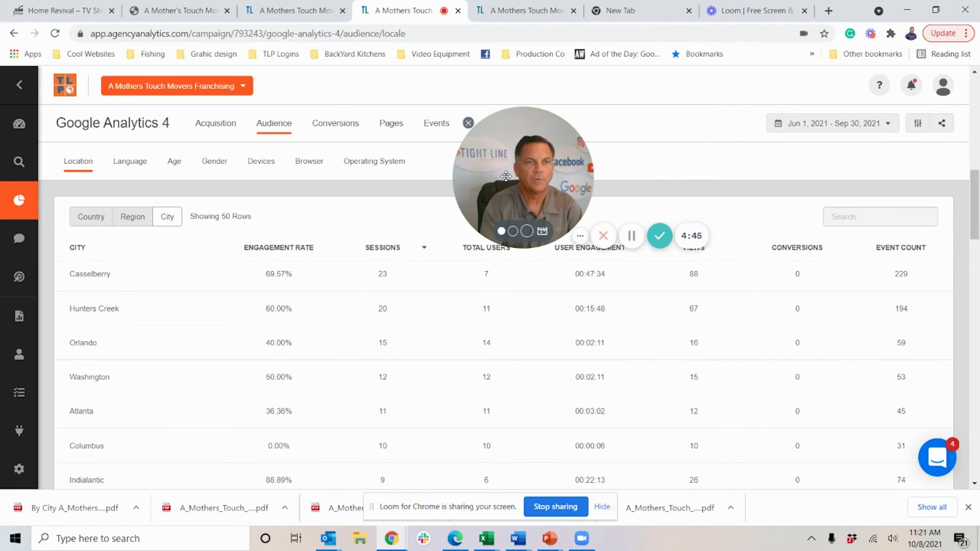
left_click(48, 10)
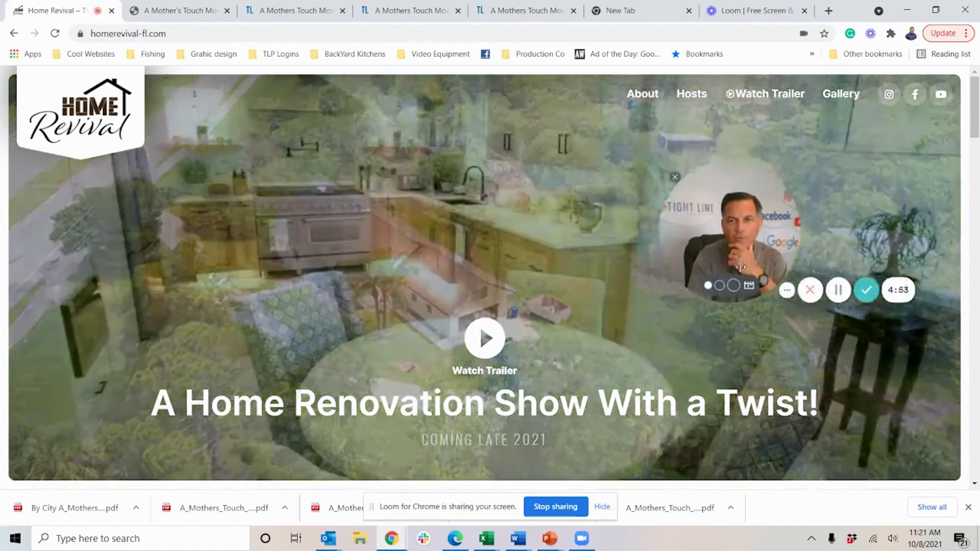
left_click_drag(526, 204, 755, 350)
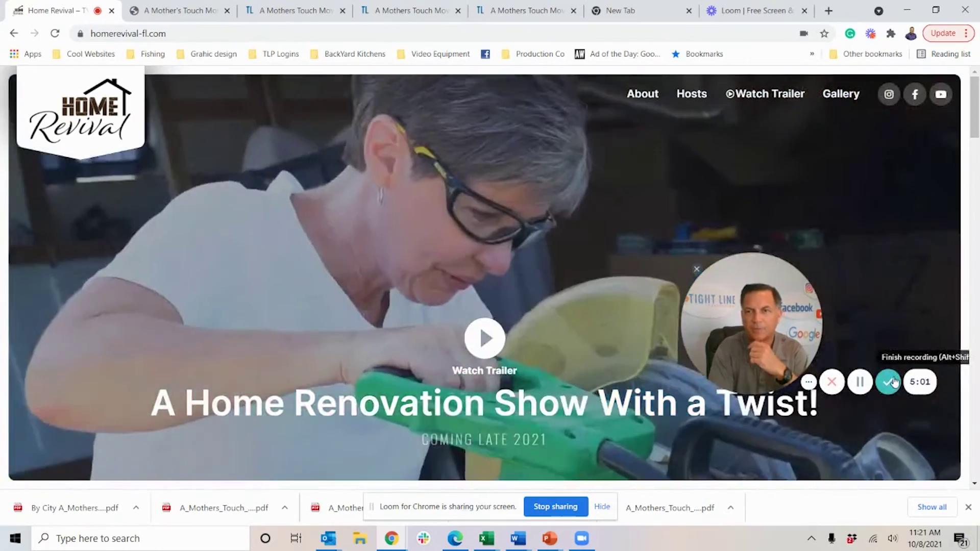
scroll(490, 275, "down", 5)
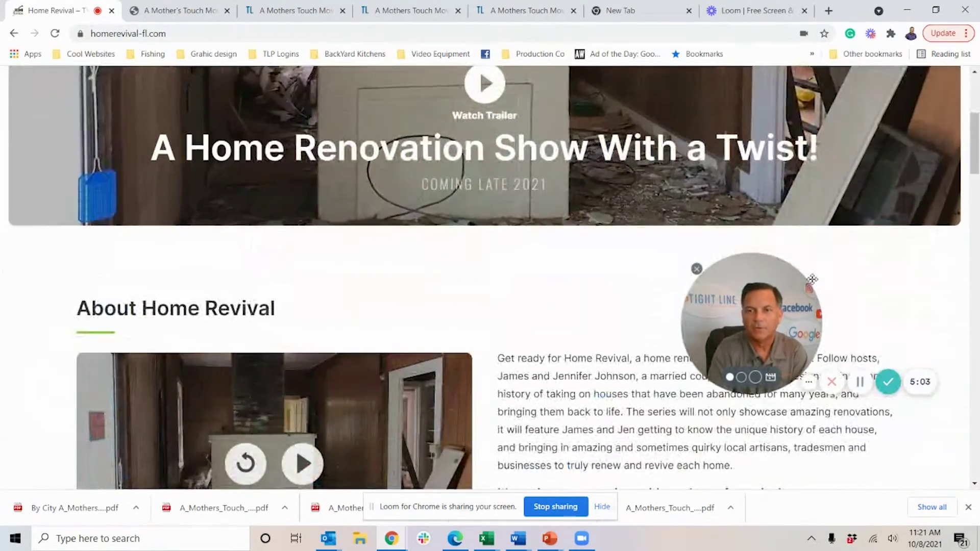
scroll(490, 276, "down", 5)
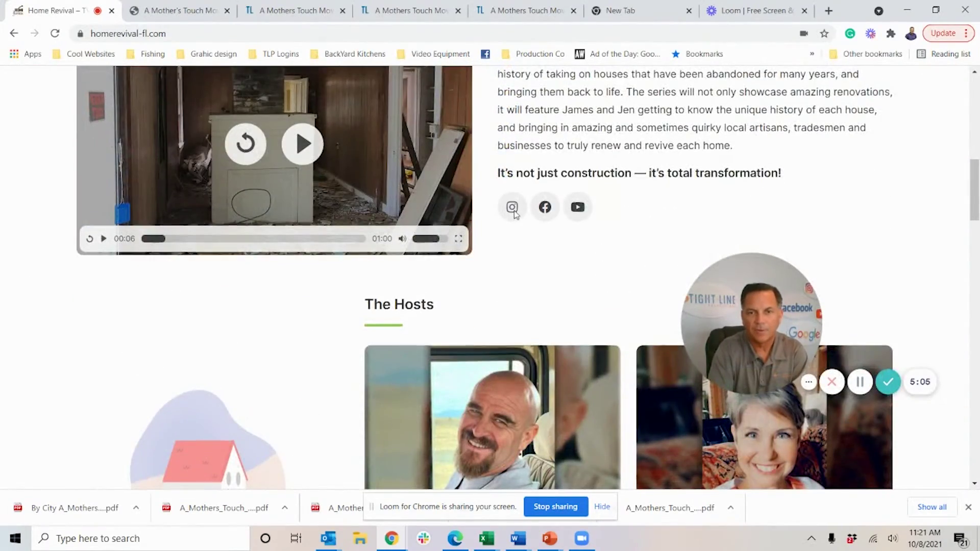
scroll(513, 207, "down", 4)
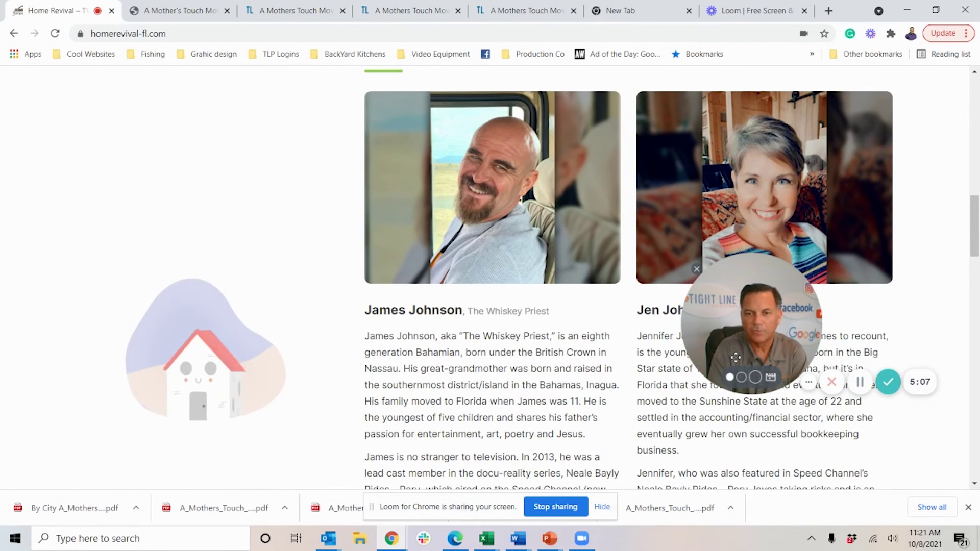
left_click_drag(735, 357, 322, 444)
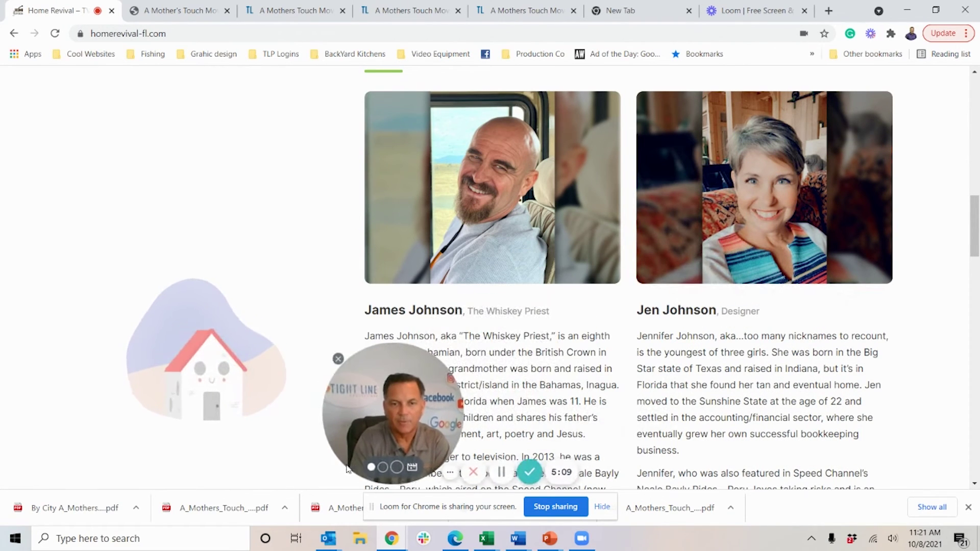
scroll(532, 299, "down", 5)
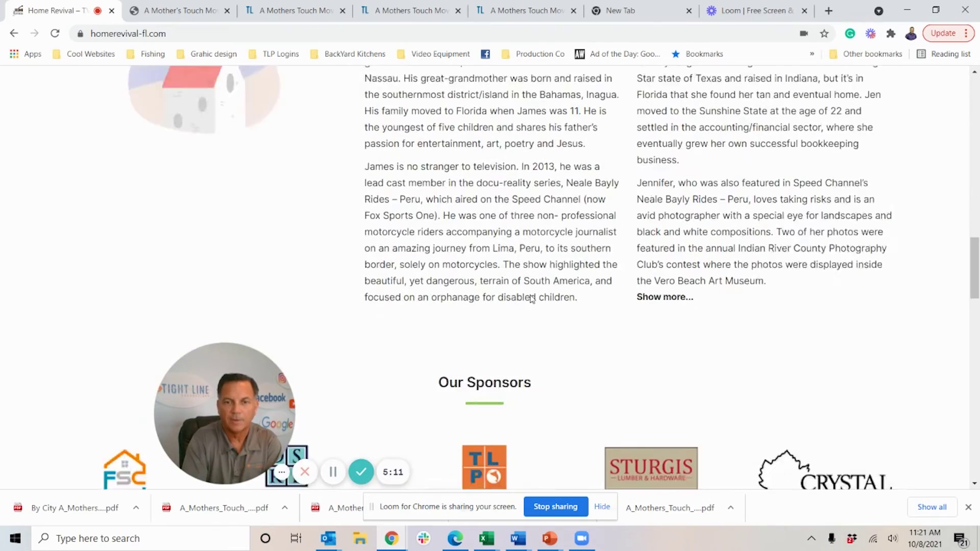
scroll(532, 299, "down", 5)
scroll(532, 299, "down", 5)
scroll(531, 299, "down", 3)
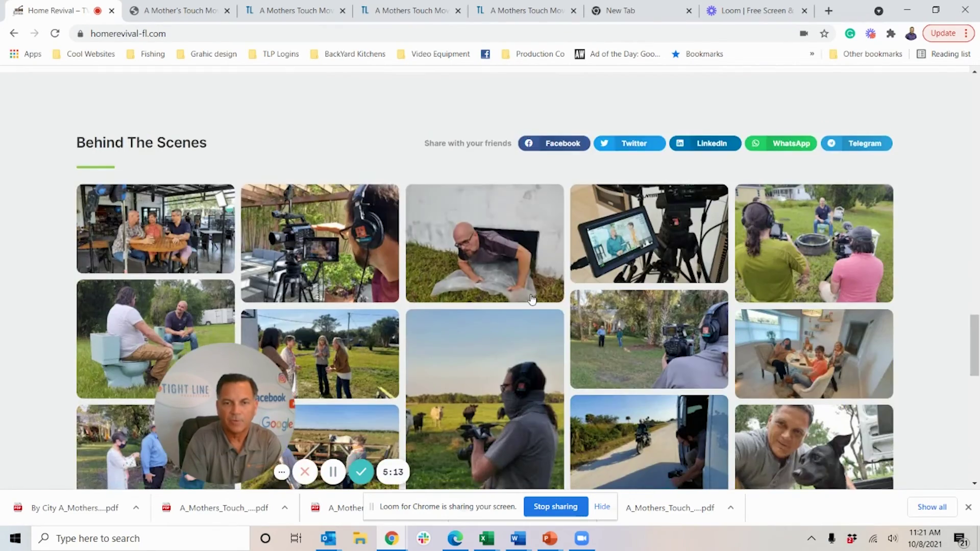
scroll(532, 299, "down", 4)
scroll(532, 299, "up", 5)
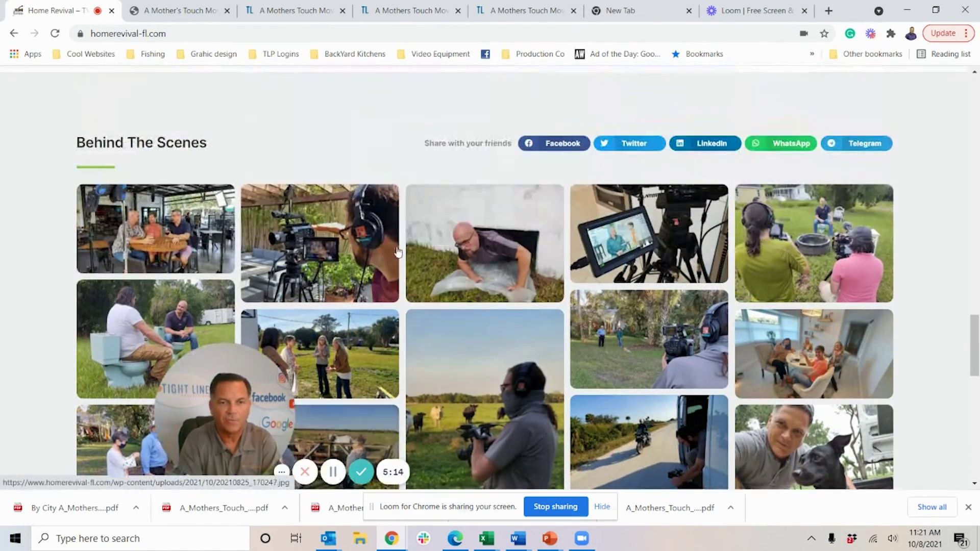
left_click(504, 269)
Step: Advance the Behind The Scenes lightbox to photo 6 of 22, then return to the franchising homepage
left_click(899, 277)
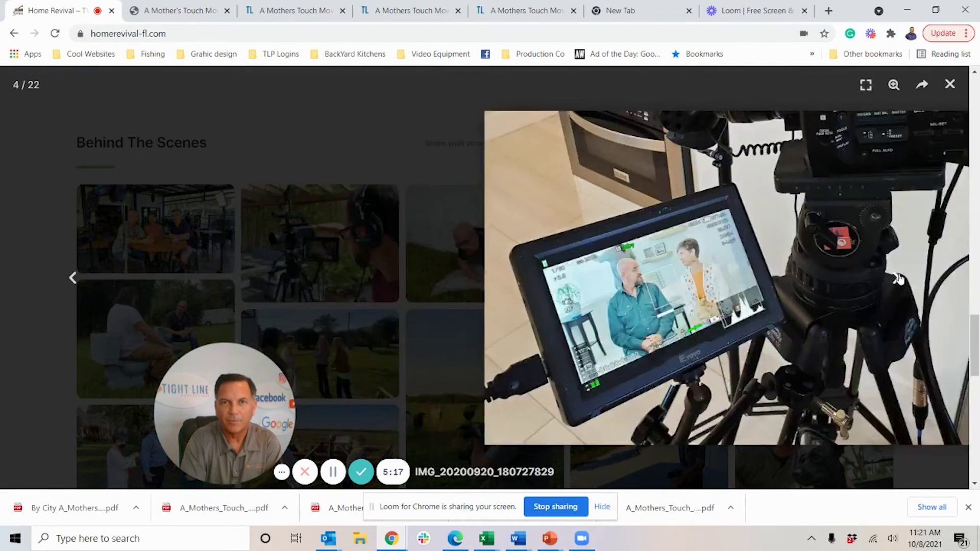
left_click(899, 277)
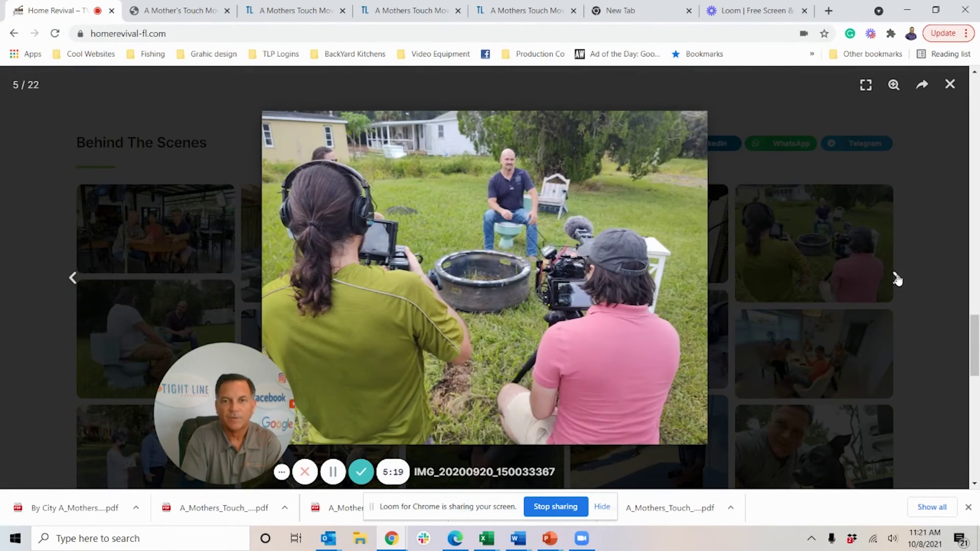
left_click(898, 278)
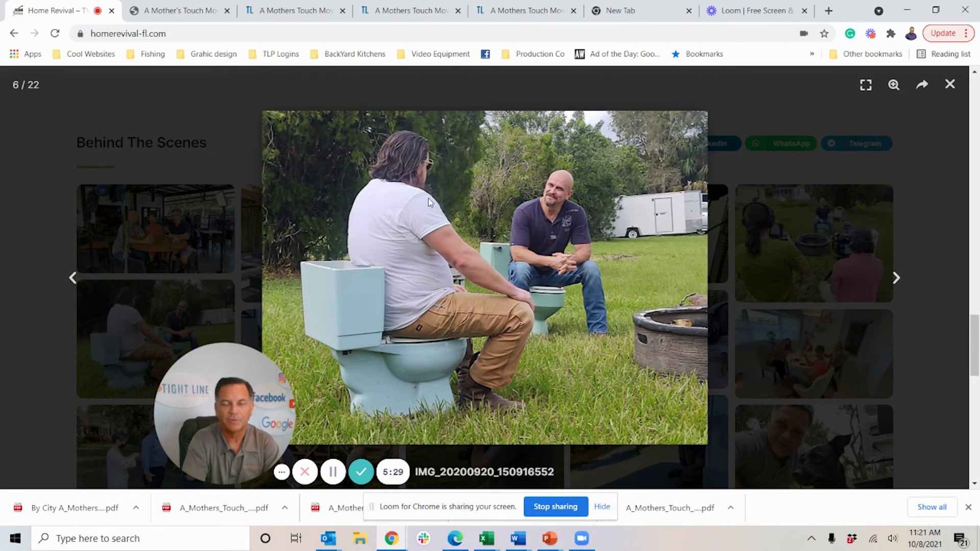
left_click(180, 10)
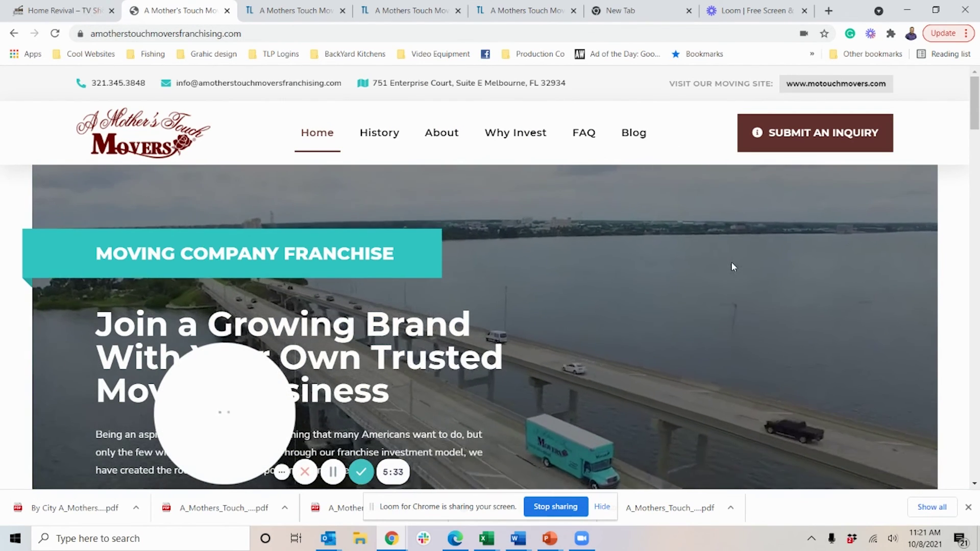